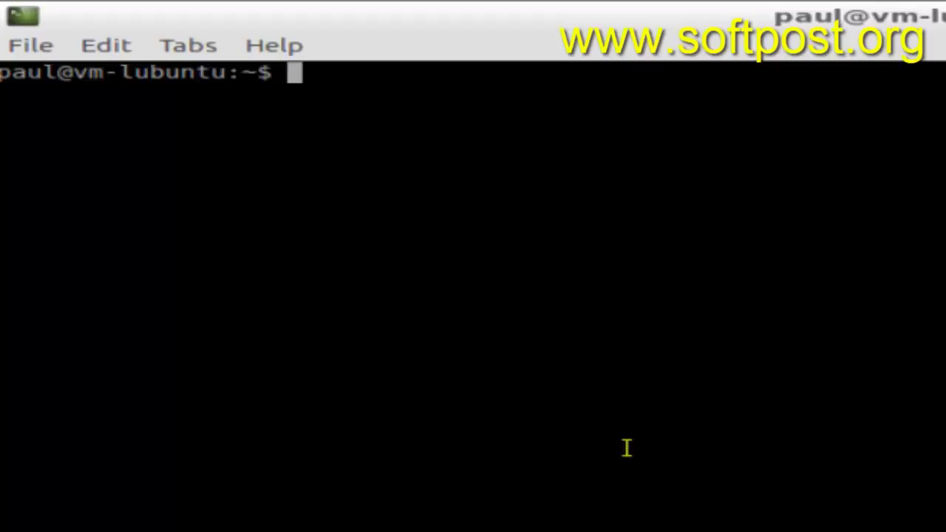
{"action": "type", "text": "vim"}
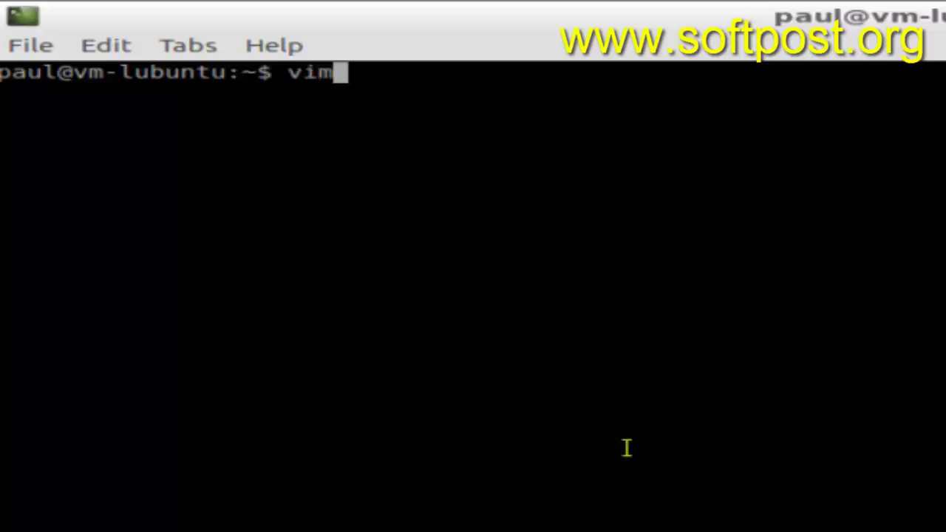
{"action": "type", "text": " f1."}
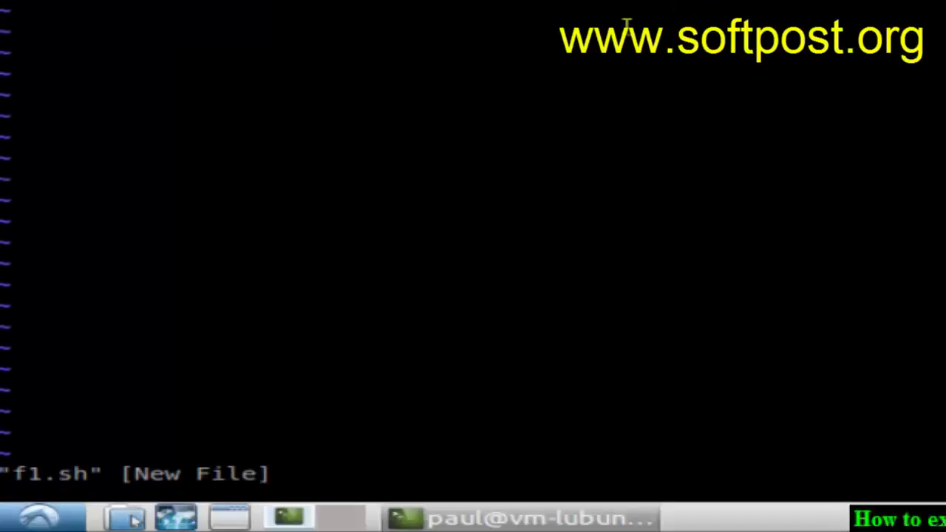
Enter insert mode in the empty f1.sh, then return to normal mode without typing
{"action": "key", "text": "i"}
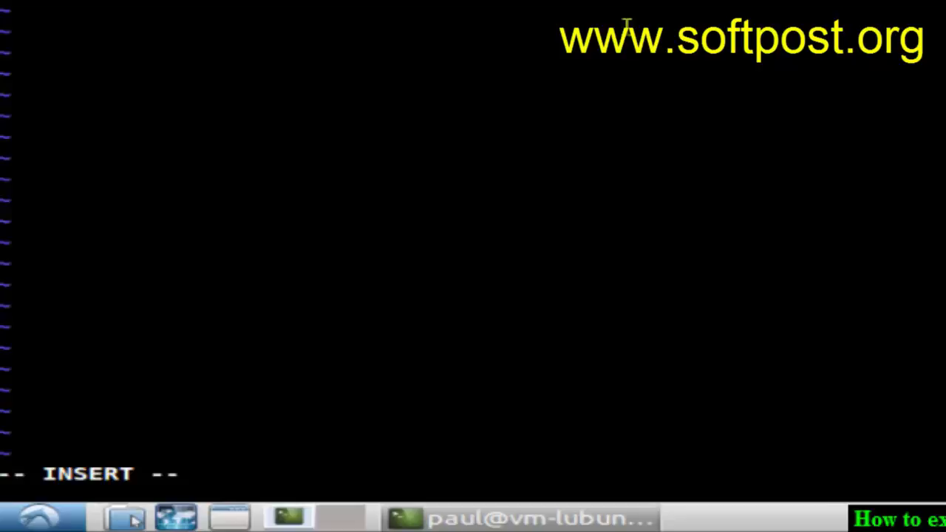
{"action": "key", "text": "Escape"}
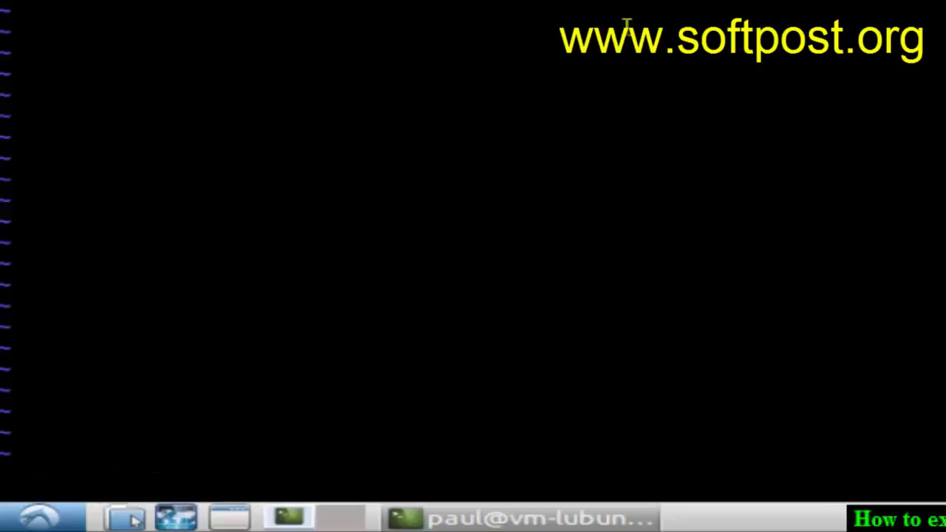
{"action": "type", "text": ":wq"}
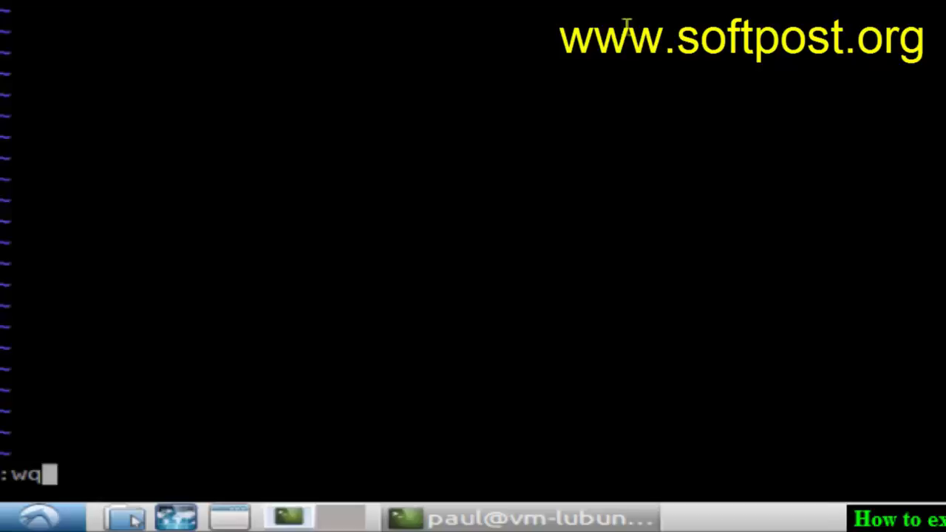
Run :wq to write the empty f1.sh and exit Vim to the shell prompt
{"action": "left_click", "coordinate": [13, 470]}
{"action": "key", "text": "Return"}
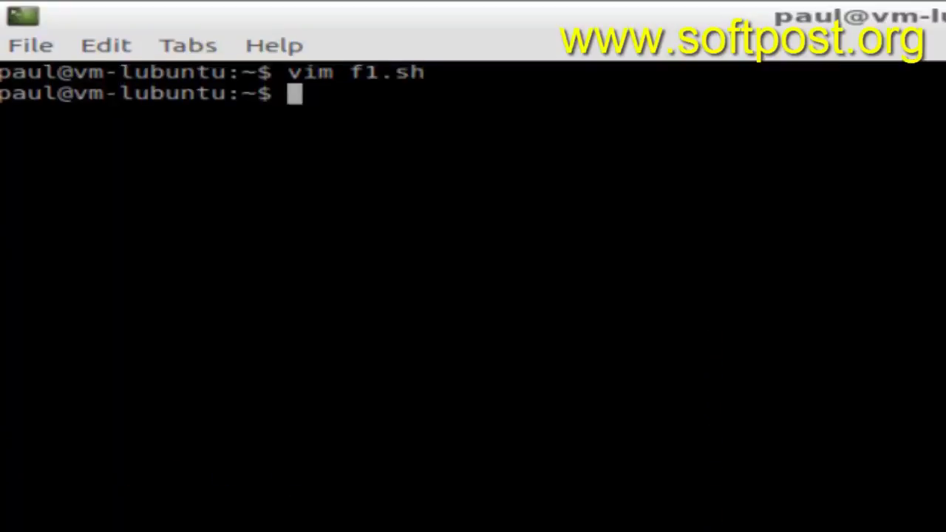